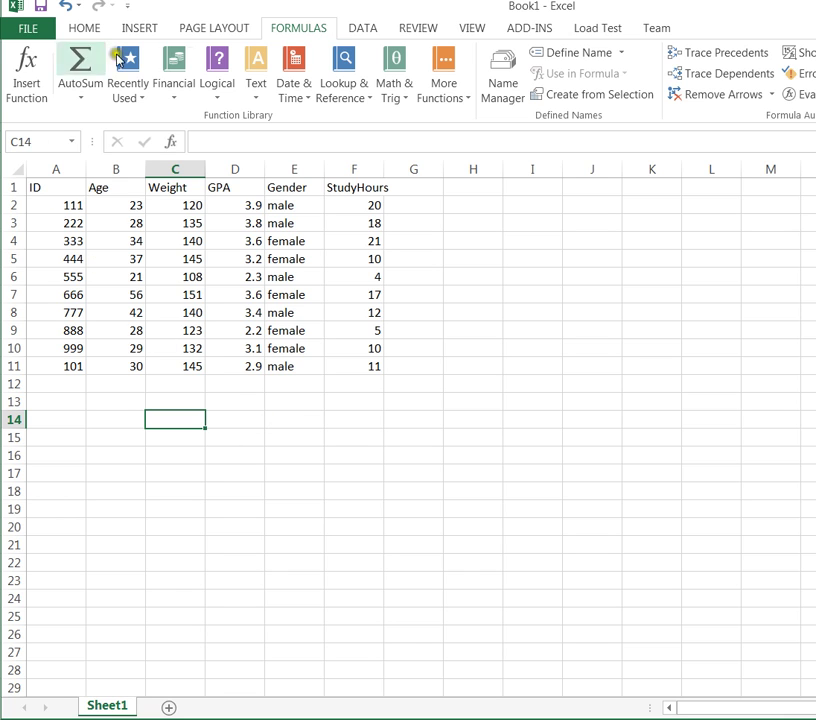
Insert a CORREL function into C14 from the Statistical category and move its arguments dialog aside.
{"action": "left_click", "coordinate": [450, 78]}
{"action": "mouse_move", "coordinate": [455, 122]}
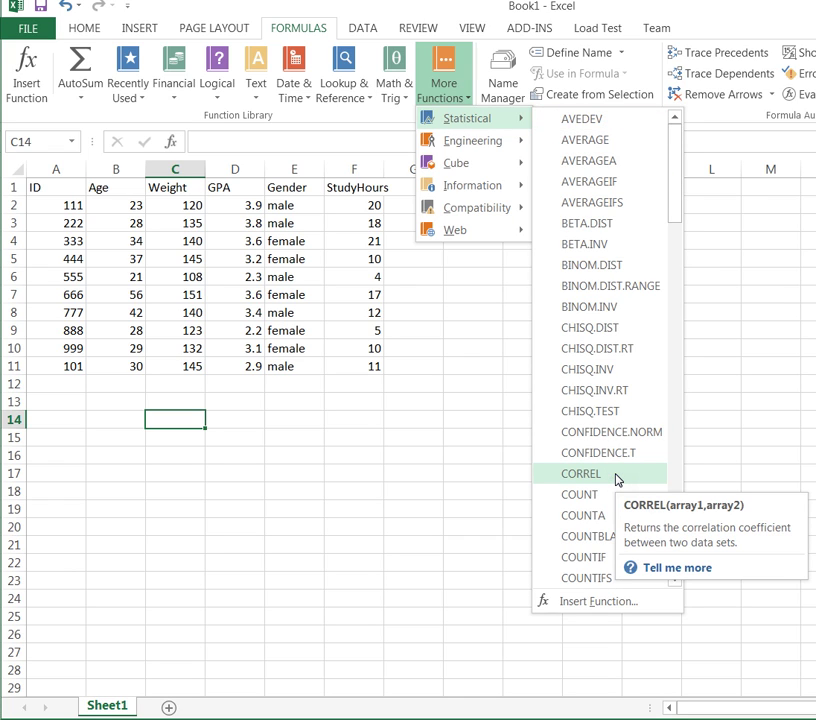
{"action": "left_click", "coordinate": [617, 477]}
{"action": "left_click_drag", "start_coordinate": [612, 348], "coordinate": [501, 399]}
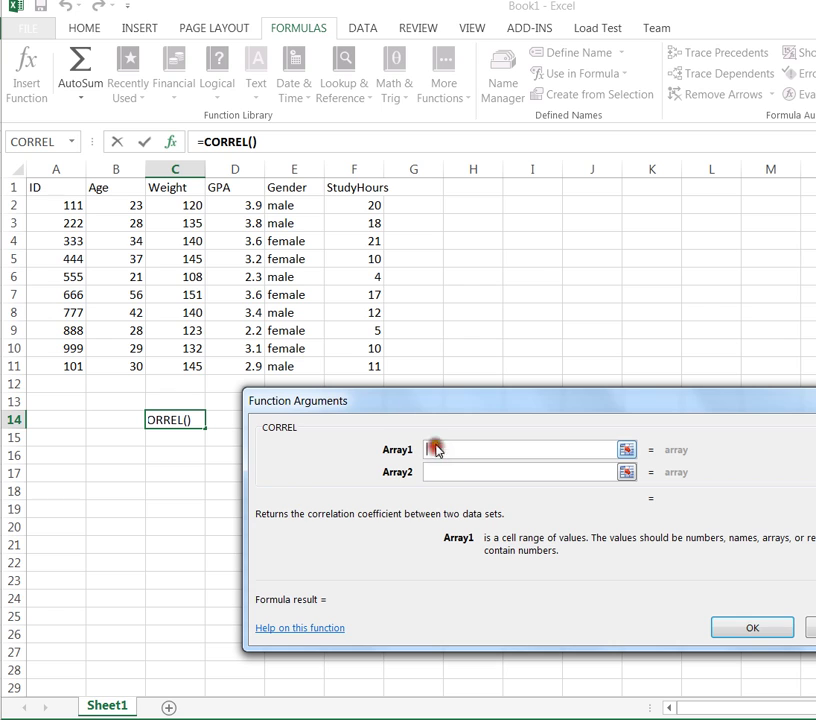
Fill CORREL with Age B2:B11 and Weight C2:C11, giving 0.789844 in C14.
{"action": "left_click_drag", "start_coordinate": [120, 203], "coordinate": [111, 367]}
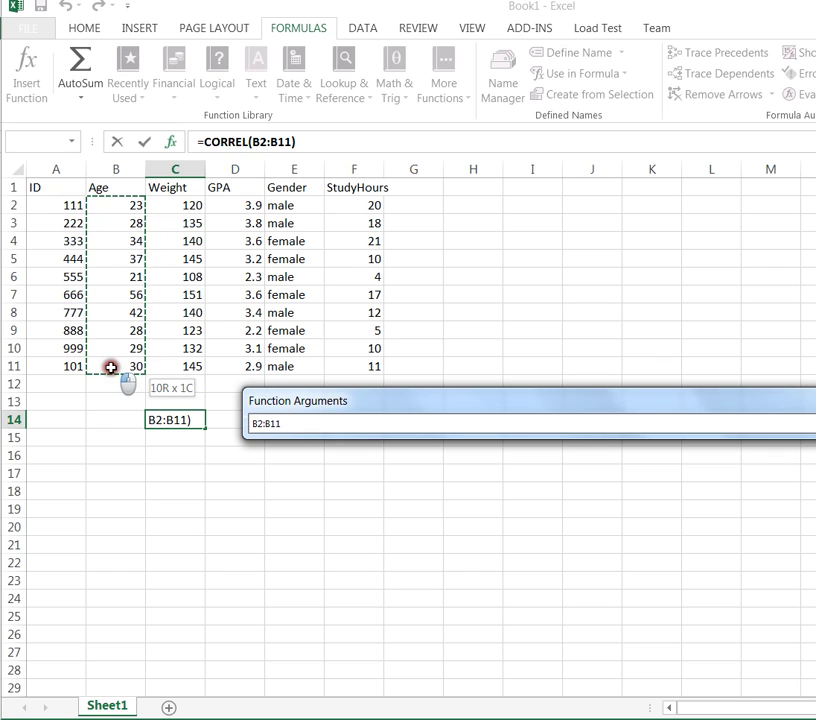
{"action": "left_click_drag", "start_coordinate": [111, 367], "coordinate": [111, 367]}
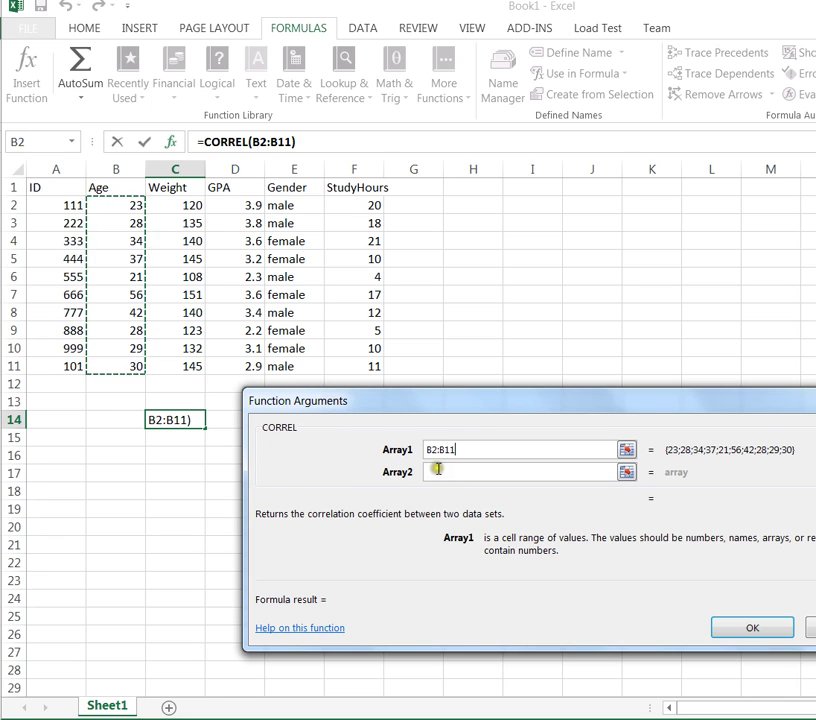
{"action": "left_click", "coordinate": [436, 474]}
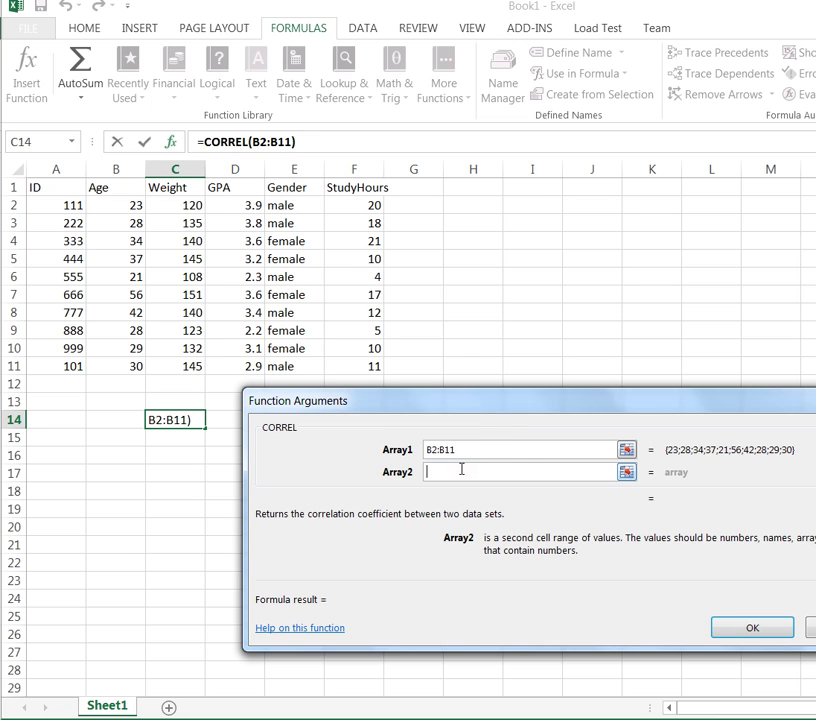
{"action": "type", "text": "C2"}
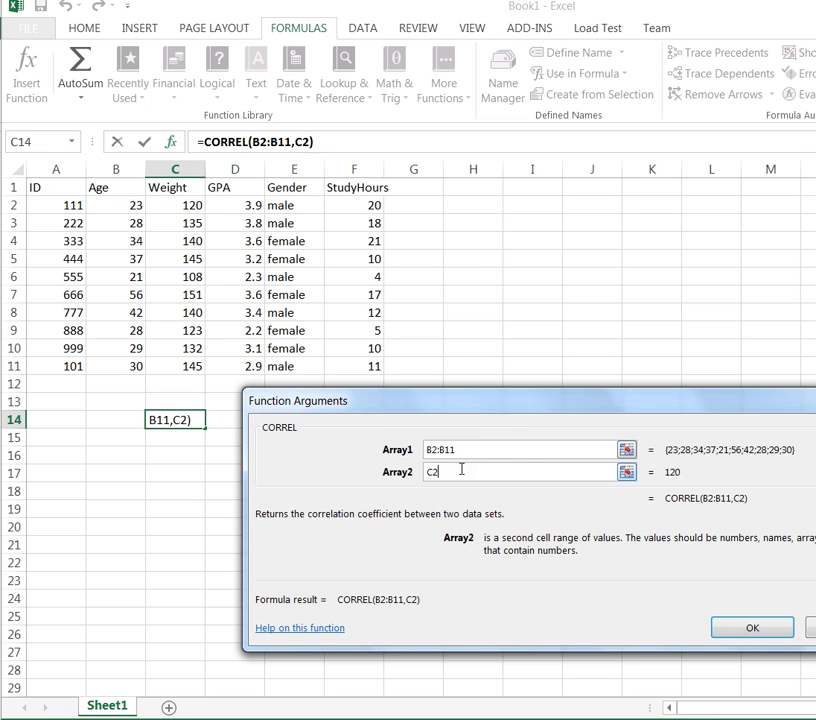
{"action": "type", "text": ":"}
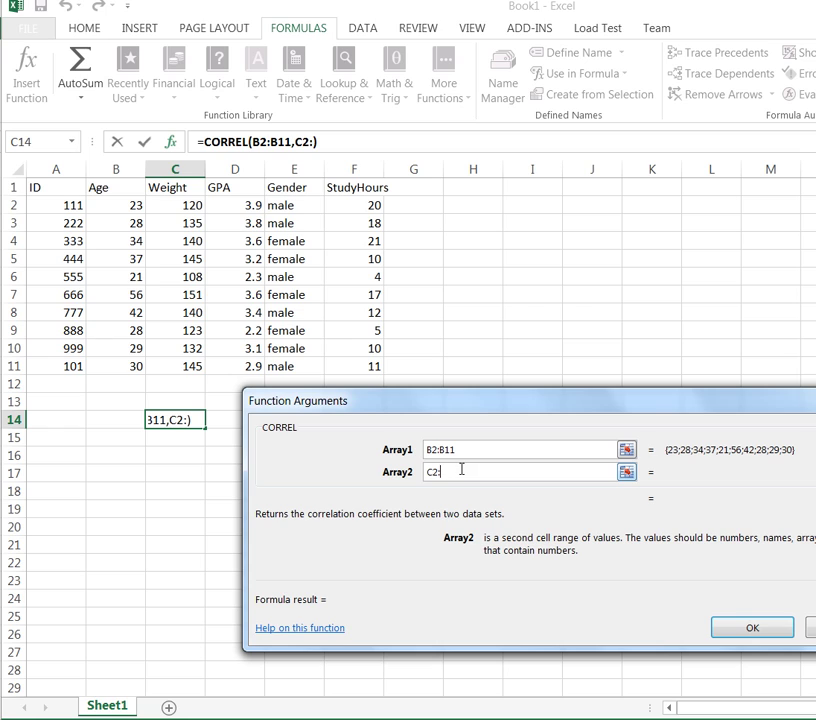
{"action": "type", "text": "C11"}
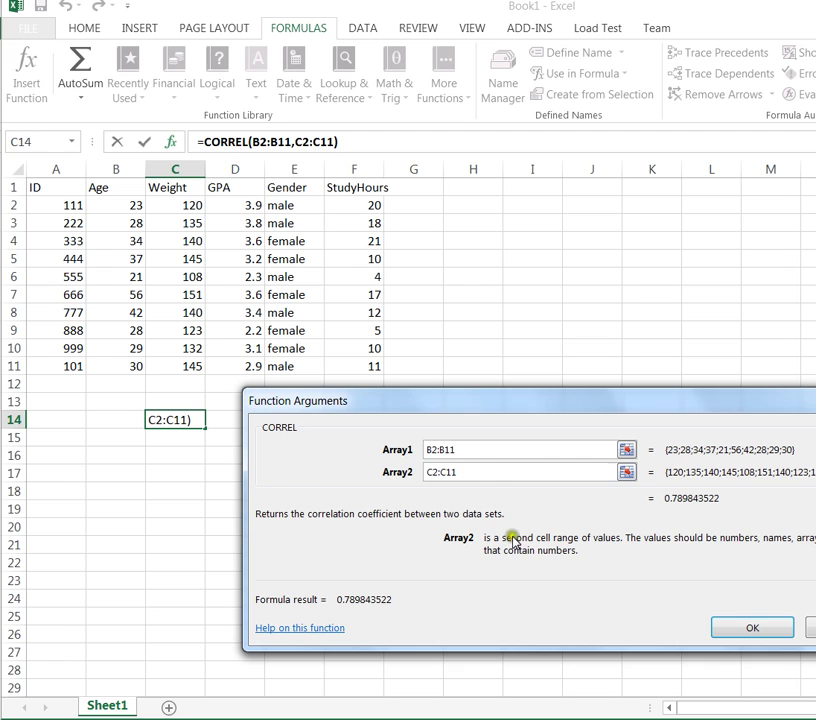
{"action": "left_click", "coordinate": [755, 628]}
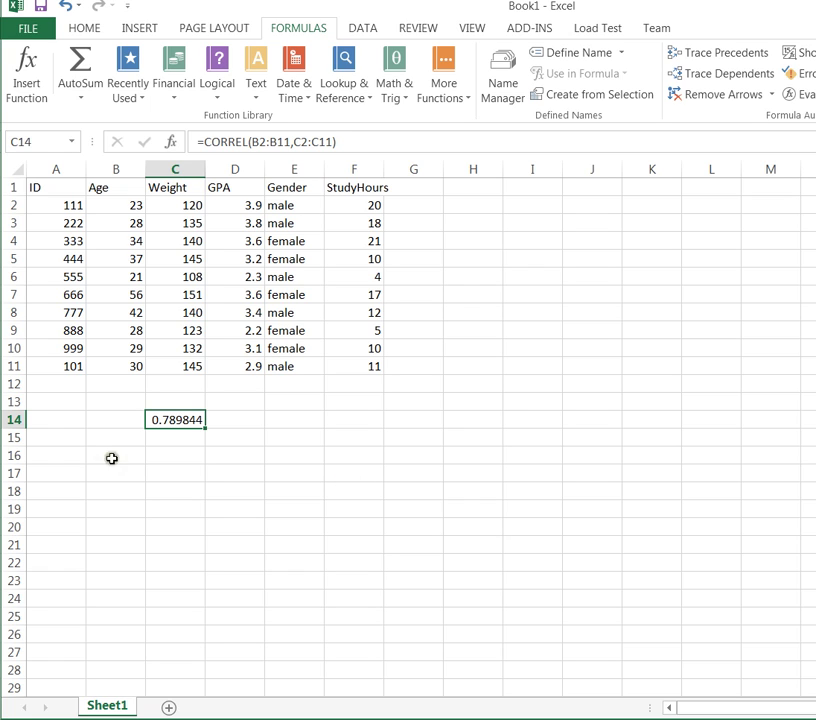
Enter the label 'r value' in cell B14.
{"action": "left_click", "coordinate": [96, 420]}
{"action": "type", "text": "r value"}
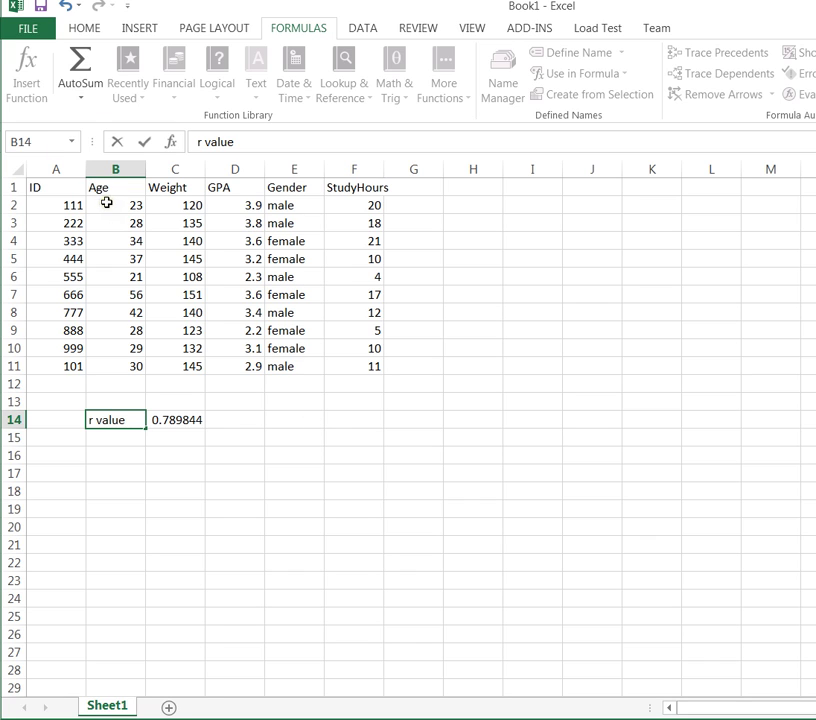
Commit the label and select the Age and Weight data in B2:C11.
{"action": "left_click", "coordinate": [165, 509]}
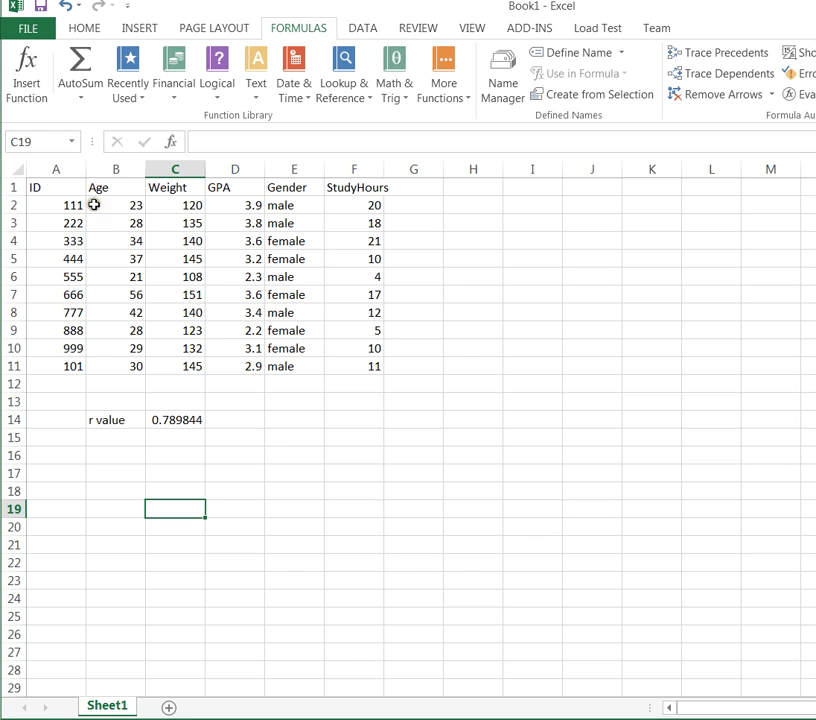
{"action": "left_click_drag", "start_coordinate": [94, 204], "coordinate": [159, 360]}
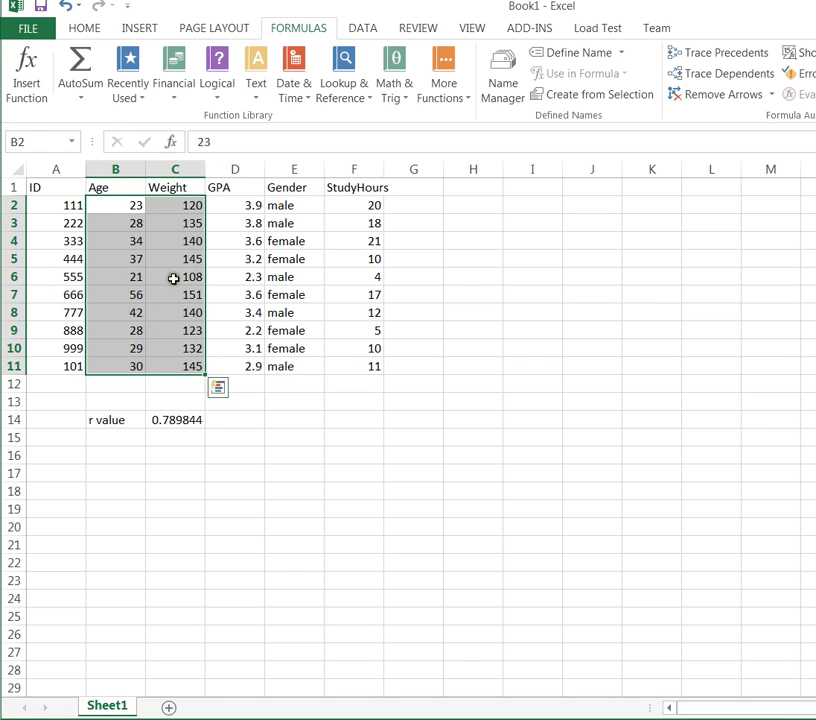
Bring up the Scatter chart types on the Insert ribbon for the selected data.
{"action": "left_click", "coordinate": [137, 28]}
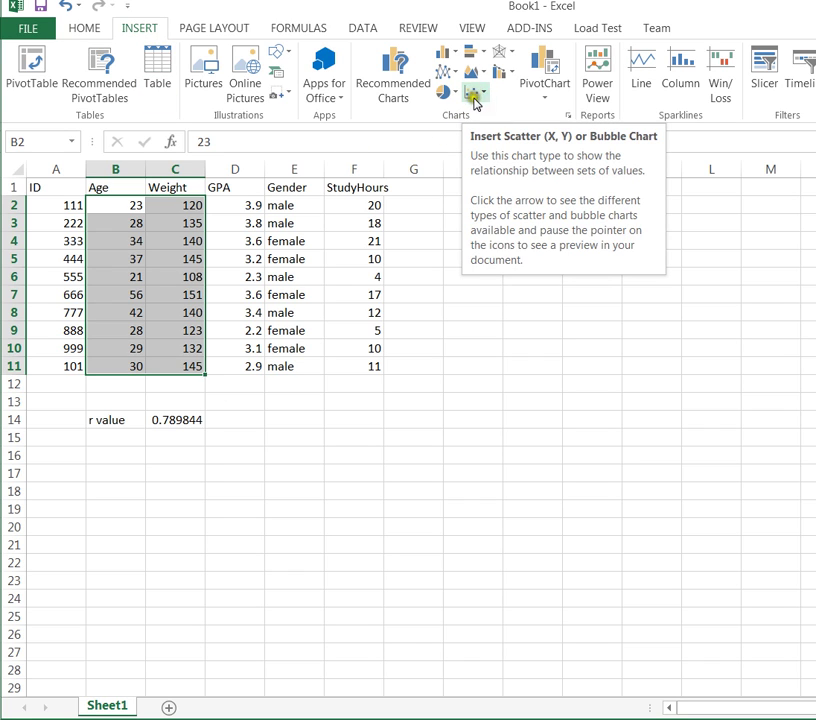
{"action": "left_click", "coordinate": [485, 95]}
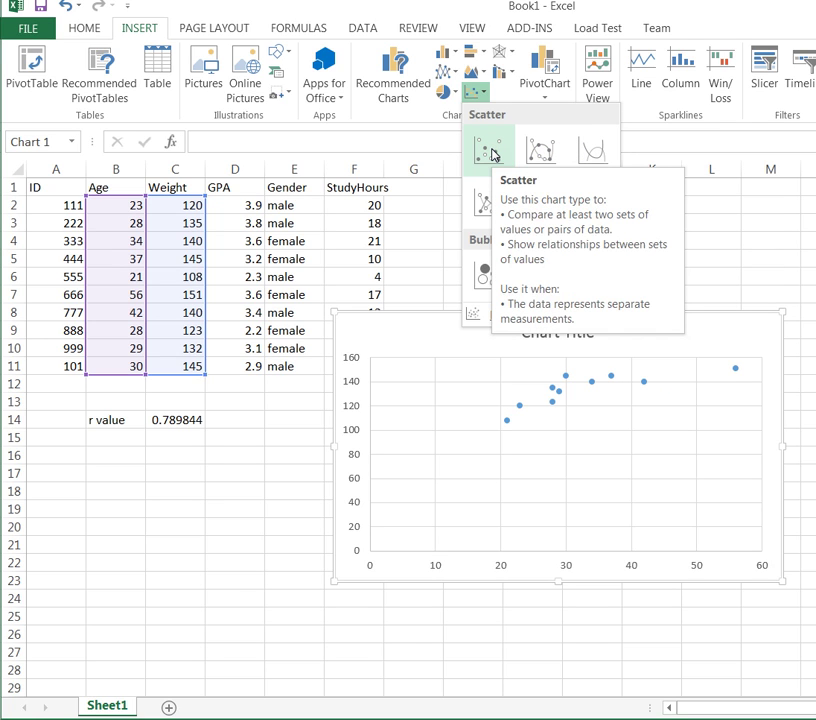
Insert the plain scatter chart and place it below the data beside the r value.
{"action": "left_click", "coordinate": [490, 152]}
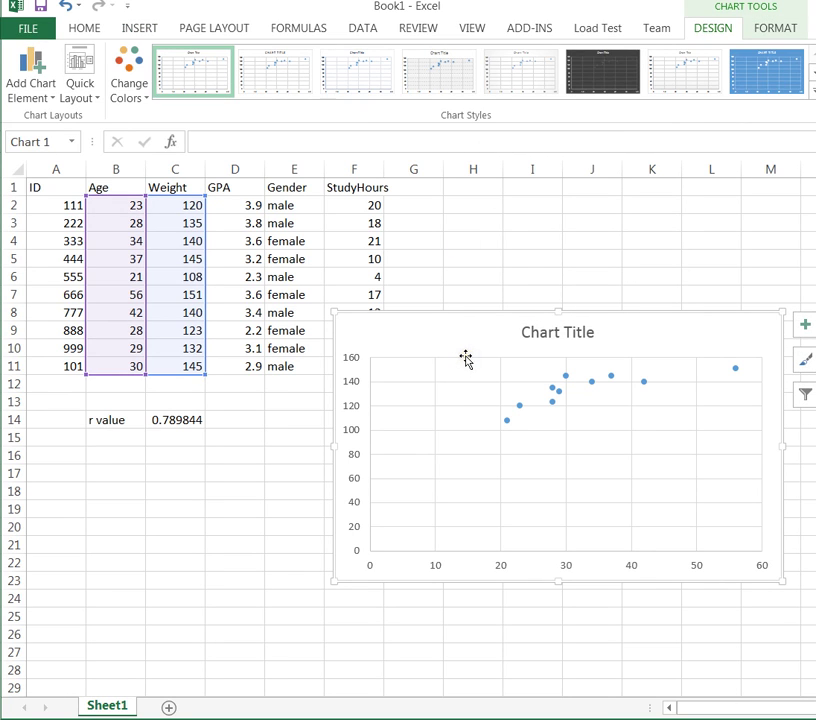
{"action": "mouse_move", "coordinate": [466, 358]}
{"action": "left_mouse_down"}
{"action": "mouse_move", "coordinate": [404, 393]}
{"action": "mouse_move", "coordinate": [463, 353]}
{"action": "mouse_move", "coordinate": [404, 364]}
{"action": "mouse_move", "coordinate": [348, 394]}
{"action": "mouse_move", "coordinate": [323, 387]}
{"action": "left_mouse_up"}
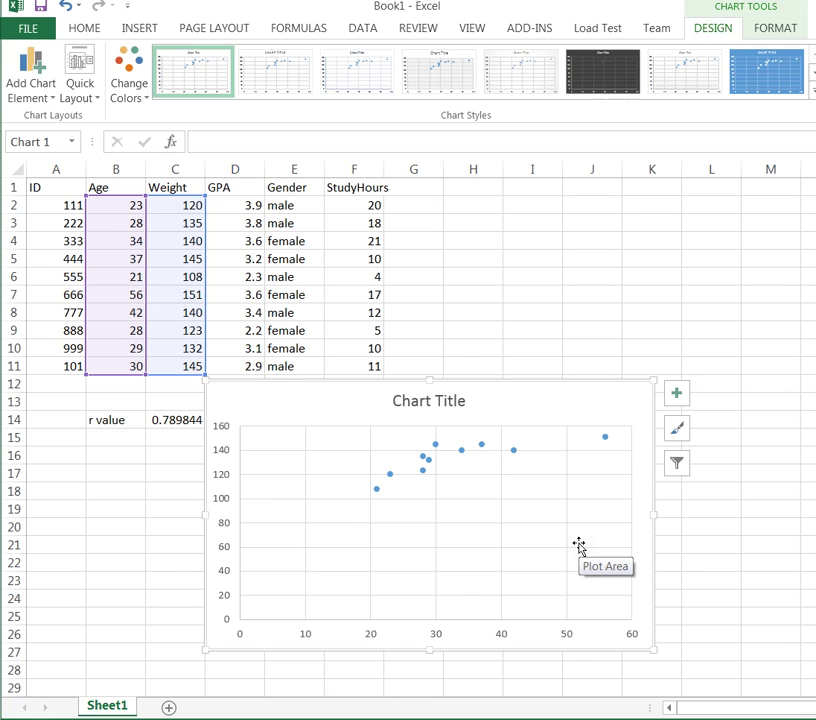
Add a trendline to the Age–Weight data series from its context menu.
{"action": "left_click", "coordinate": [513, 452]}
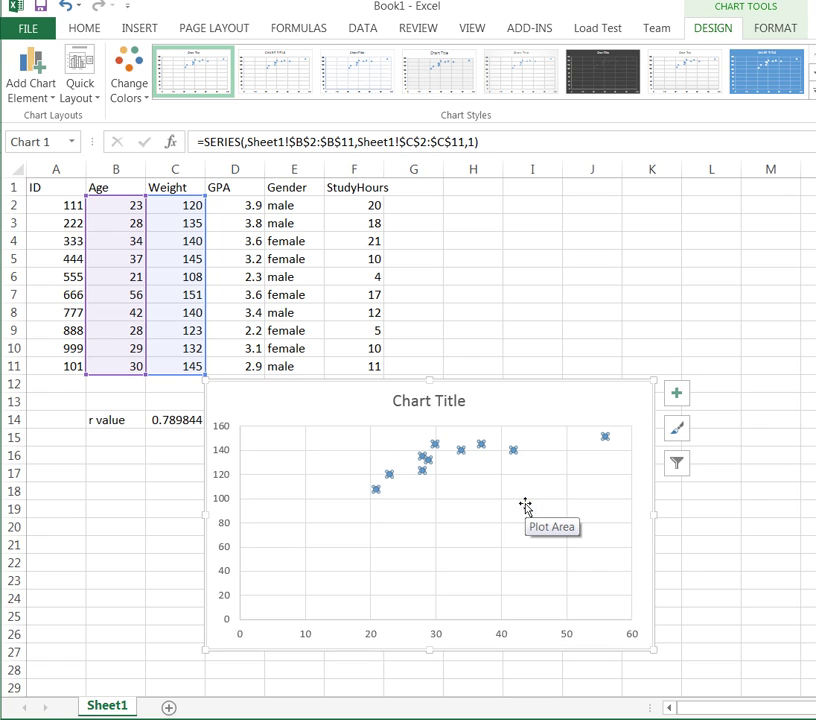
{"action": "mouse_move", "coordinate": [514, 452]}
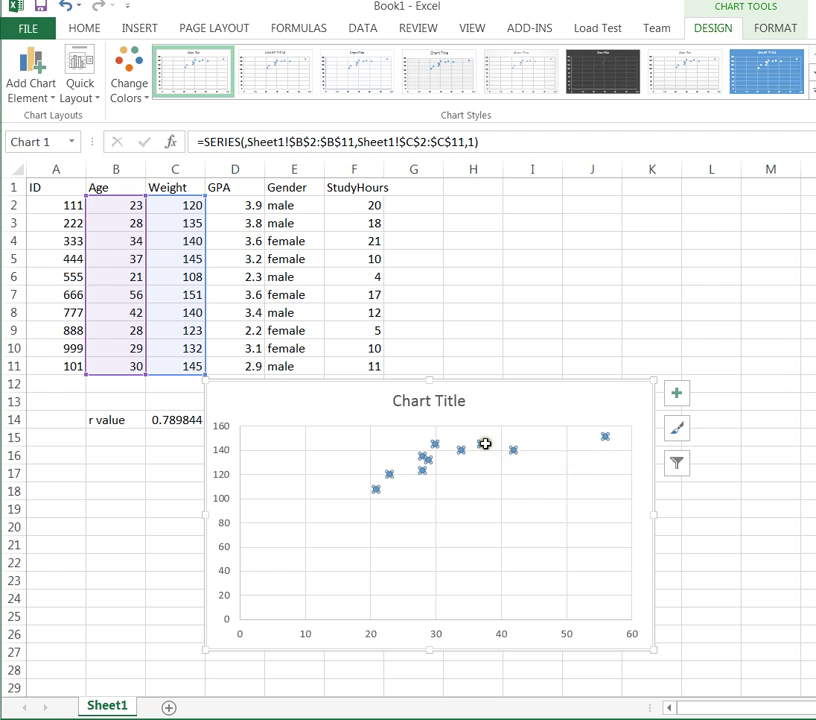
{"action": "mouse_move", "coordinate": [482, 443]}
{"action": "right_click", "coordinate": [481, 444]}
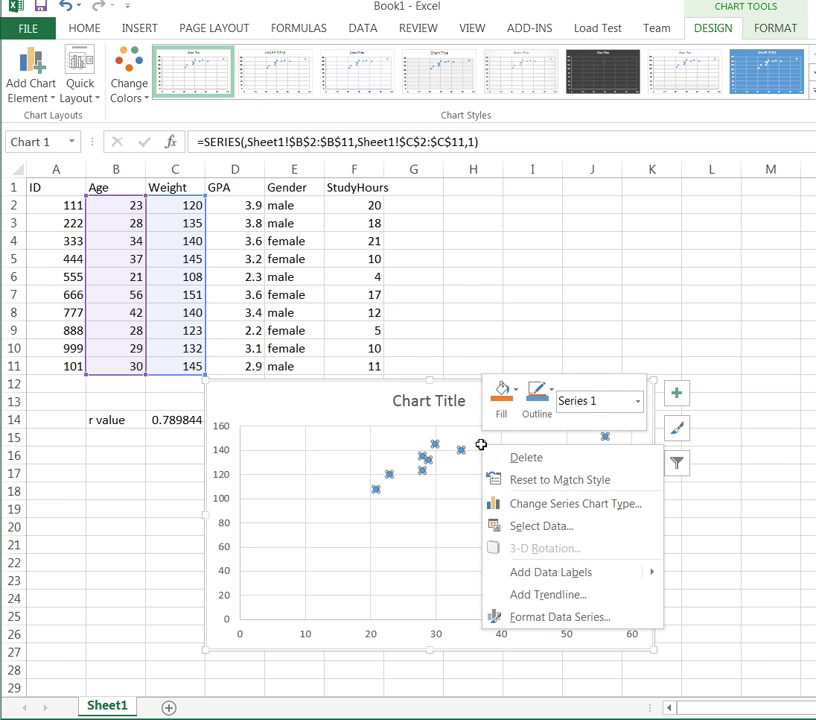
{"action": "left_click", "coordinate": [592, 598]}
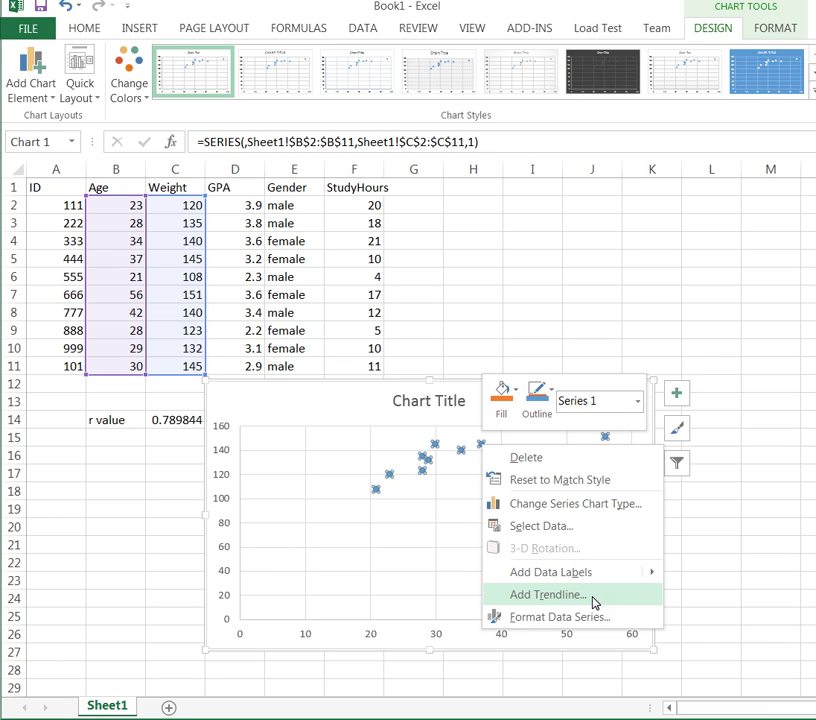
{"action": "left_click", "coordinate": [588, 597]}
{"action": "left_click", "coordinate": [588, 598]}
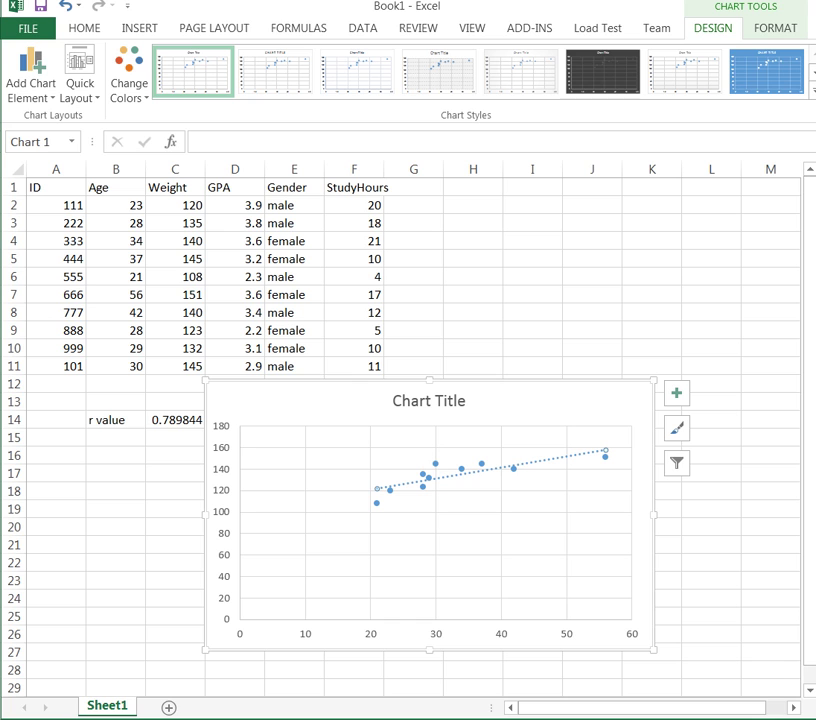
Open the Format Trendline options with Ctrl+1, keeping the Linear type, and scroll to display settings.
{"action": "key", "text": "ctrl+1"}
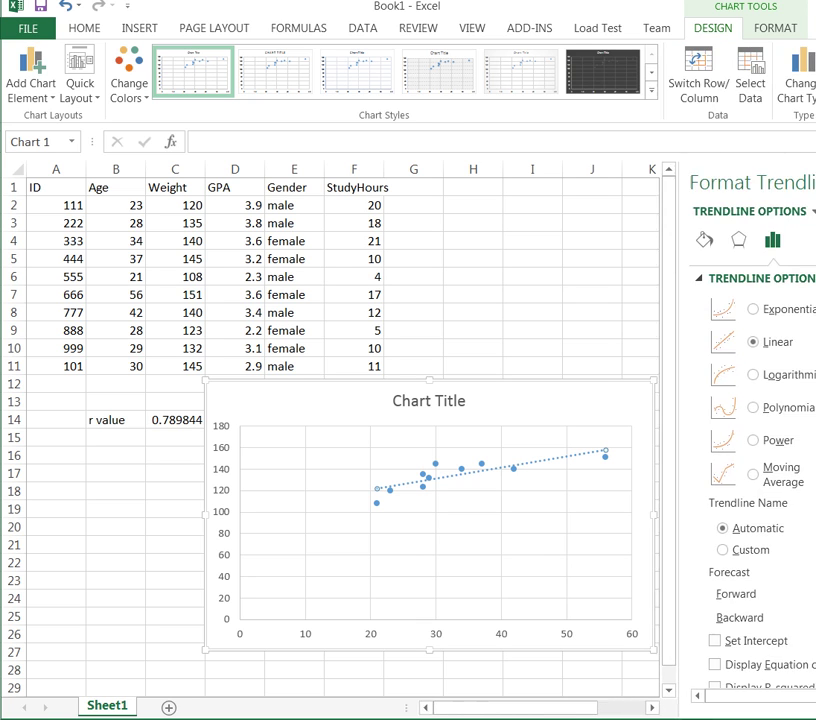
{"action": "mouse_move", "coordinate": [813, 400]}
{"action": "left_mouse_down"}
{"action": "mouse_move", "coordinate": [778, 401]}
{"action": "mouse_move", "coordinate": [813, 400]}
{"action": "left_mouse_up"}
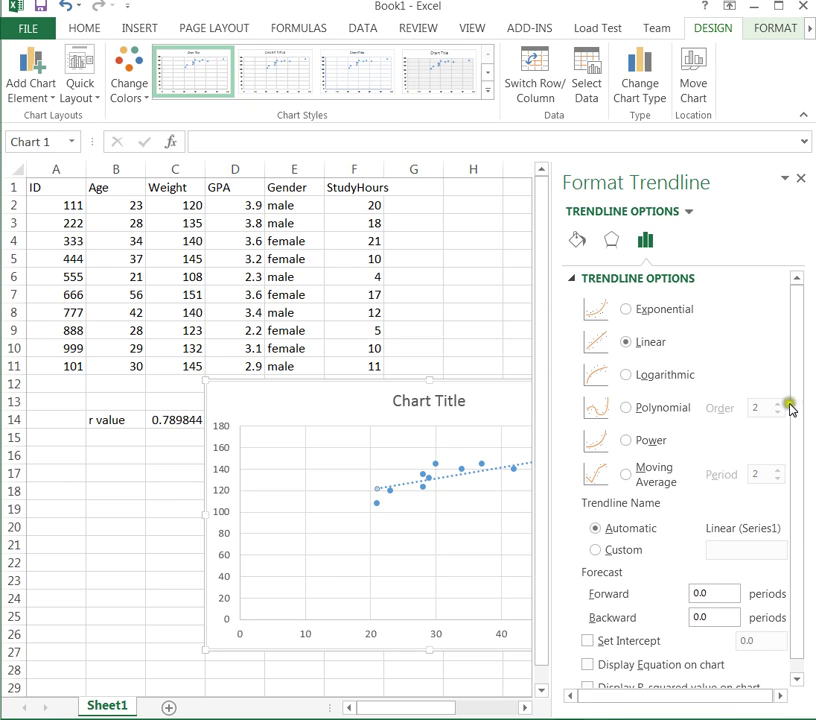
{"action": "left_click_drag", "start_coordinate": [798, 410], "coordinate": [795, 433]}
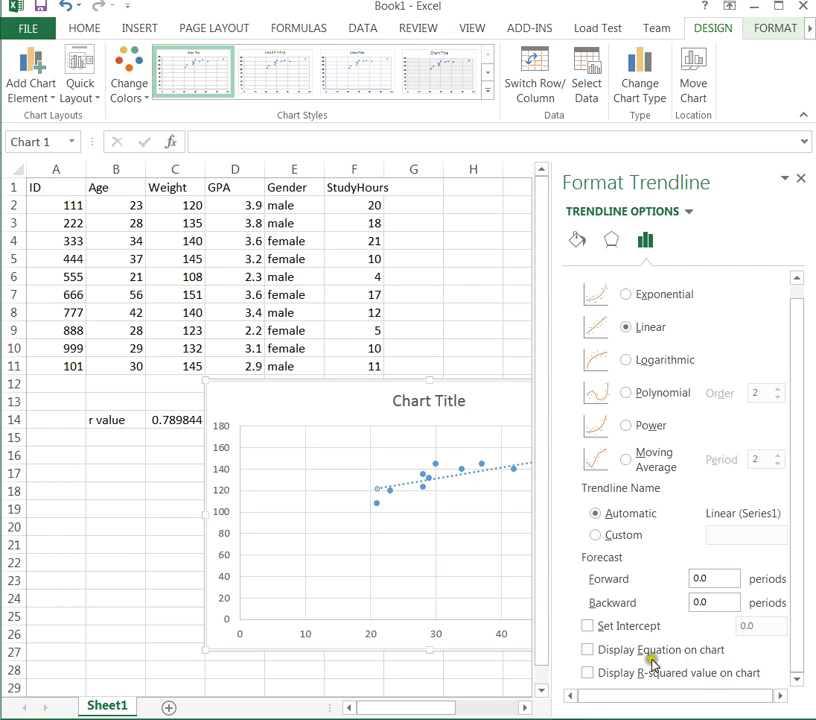
Display the equation y = 1.0277x + 100.19 and move it up beside the chart title.
{"action": "left_click", "coordinate": [589, 650]}
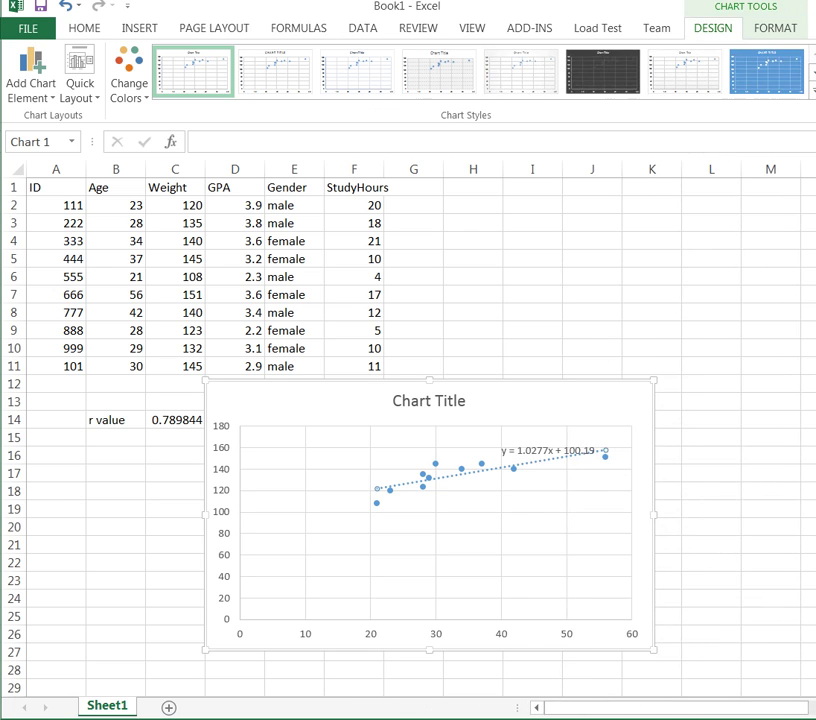
{"action": "left_click_drag", "start_coordinate": [547, 451], "coordinate": [550, 404]}
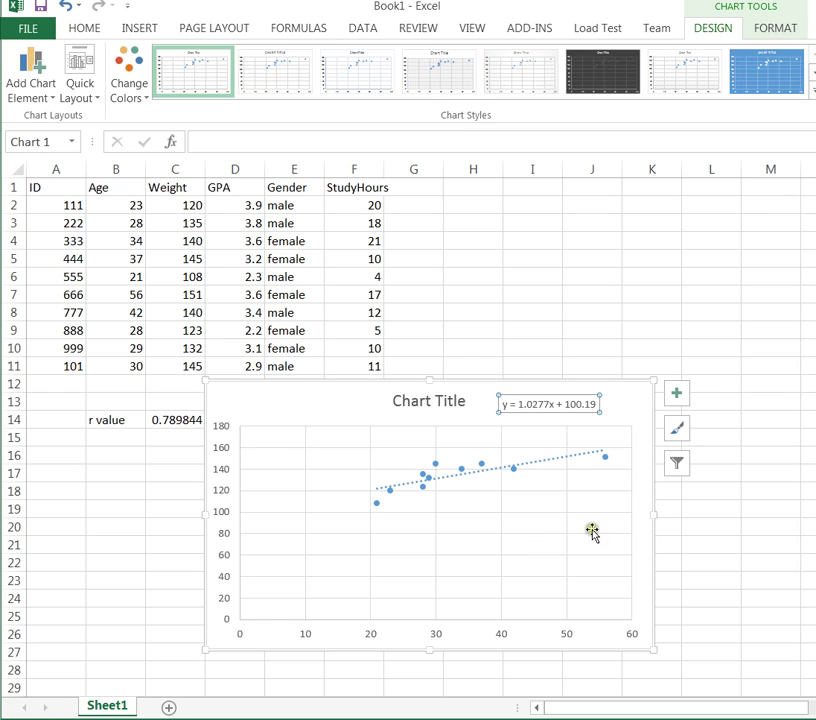
{"action": "left_click", "coordinate": [549, 400]}
{"action": "left_click", "coordinate": [563, 404]}
{"action": "left_click", "coordinate": [299, 468]}
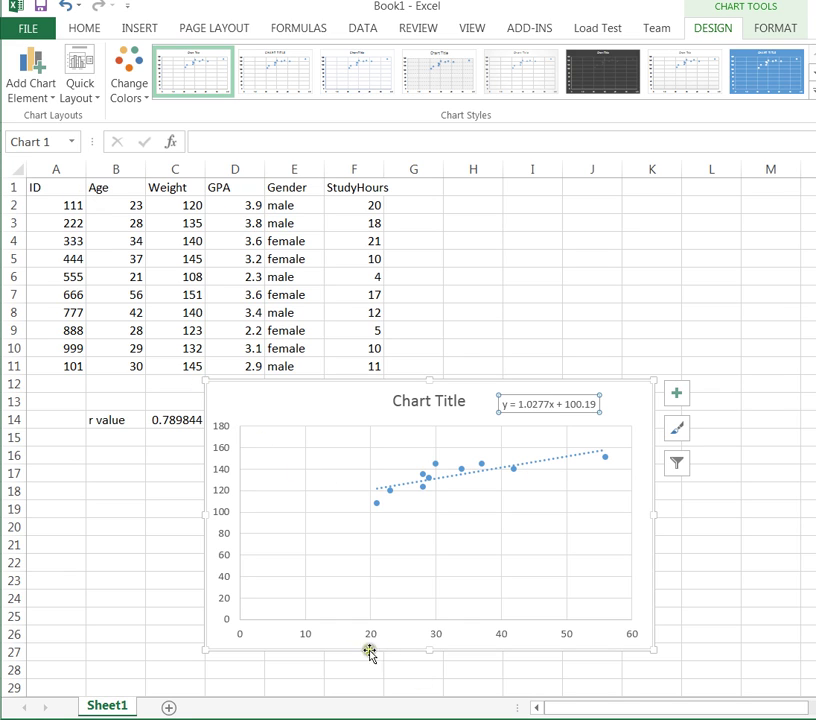